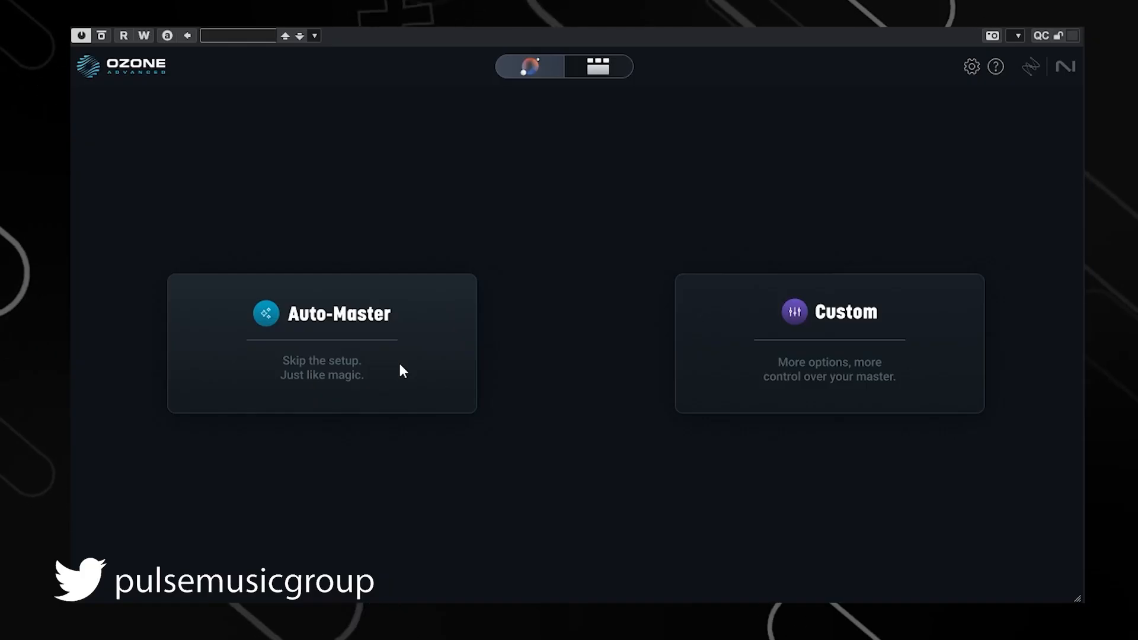
Step: Open the custom mastering setup and browse the full list of genre targets
click(886, 336)
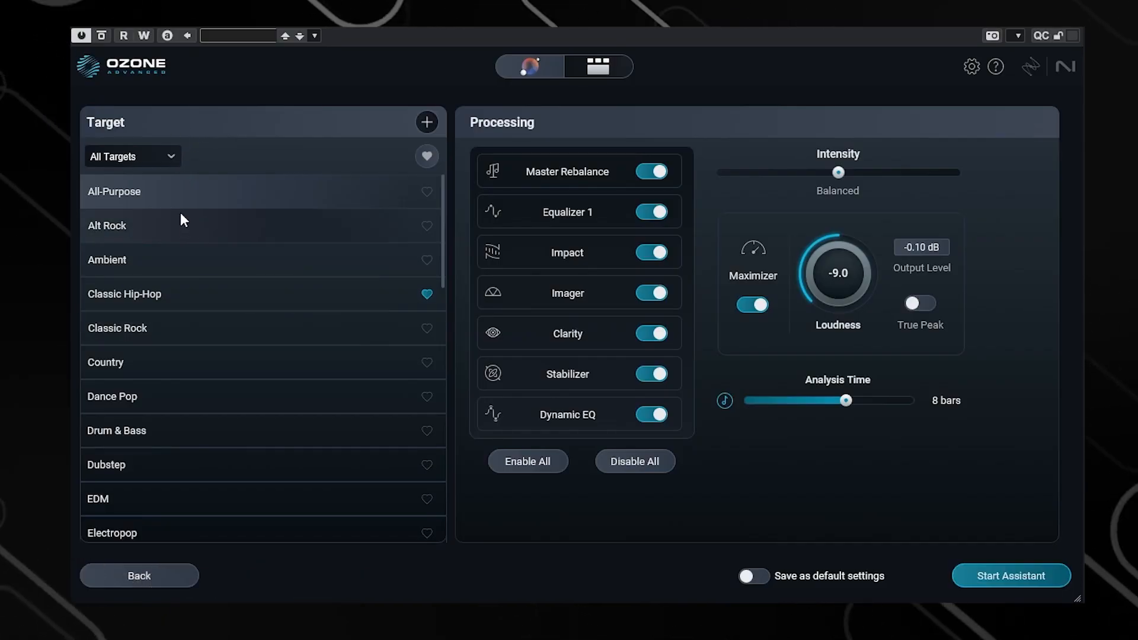
scroll(197, 296, down, 4)
scroll(197, 299, down, 8)
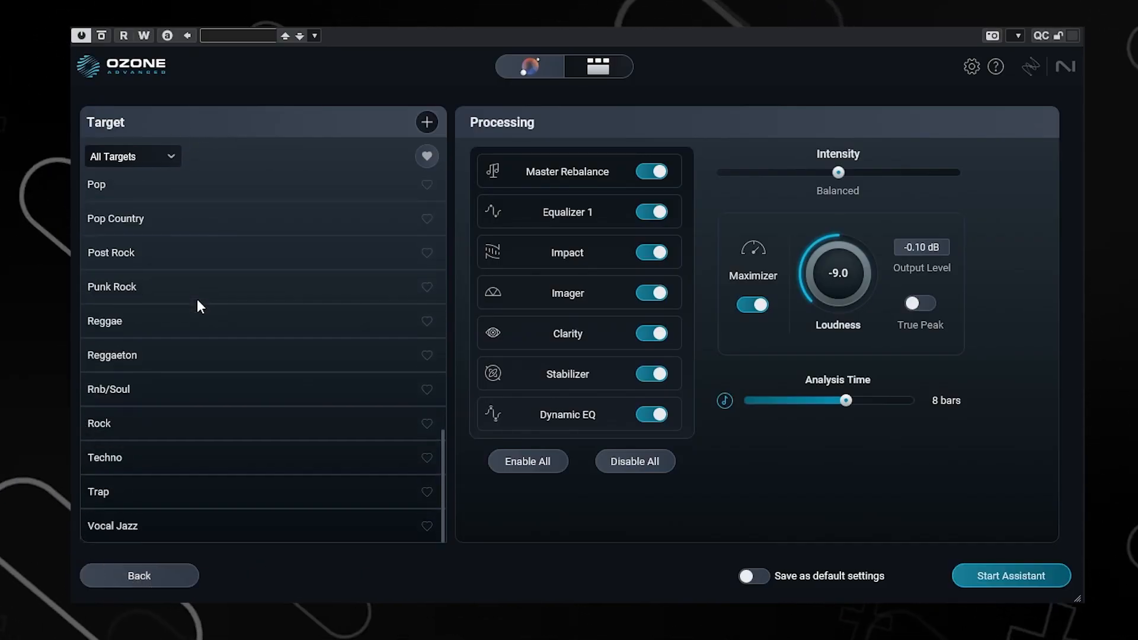
scroll(196, 298, up, 12)
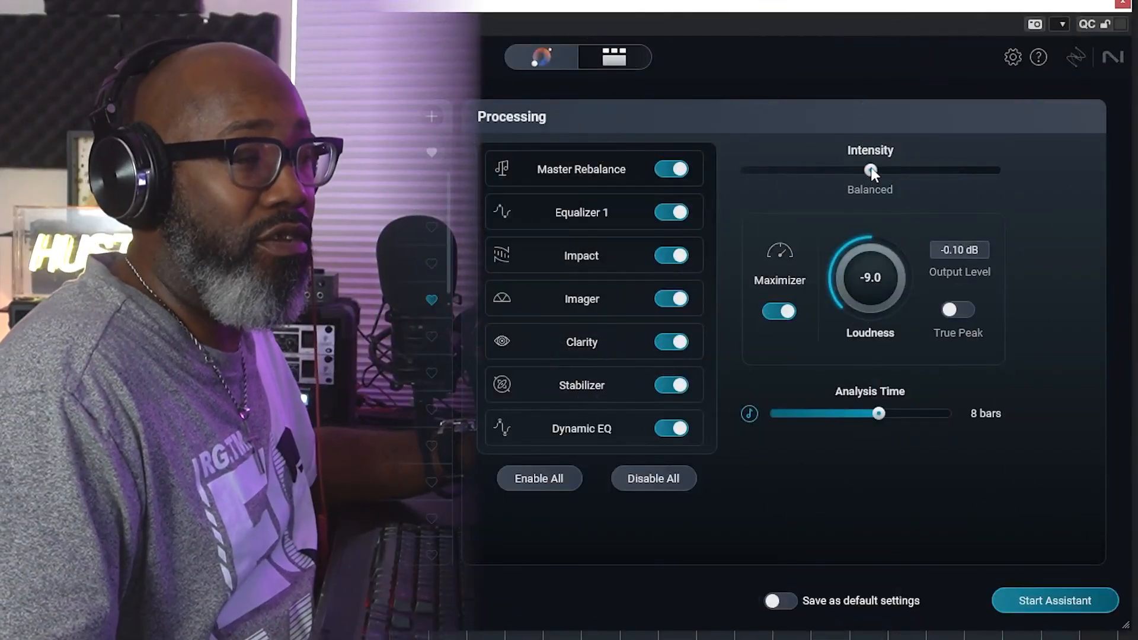
Step: Try the Subtle processing intensity and return the setting to Balanced
drag(852, 169, 749, 176)
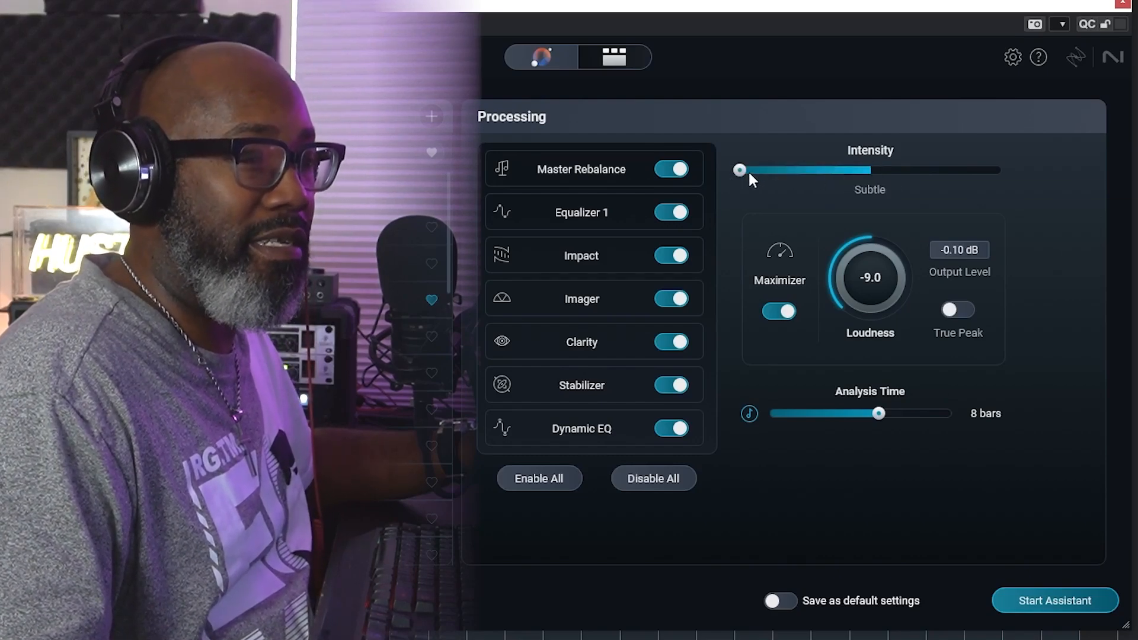
drag(836, 170, 884, 171)
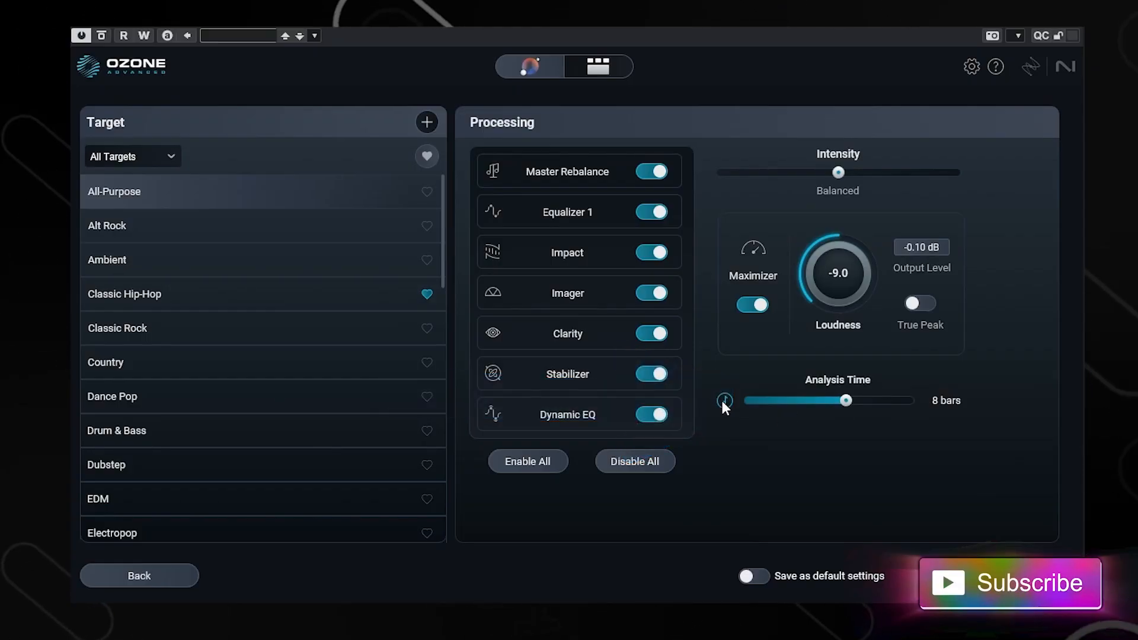
Step: Try analysis times of 60 seconds and 32 bars, ending back at 8 bars
click(725, 402)
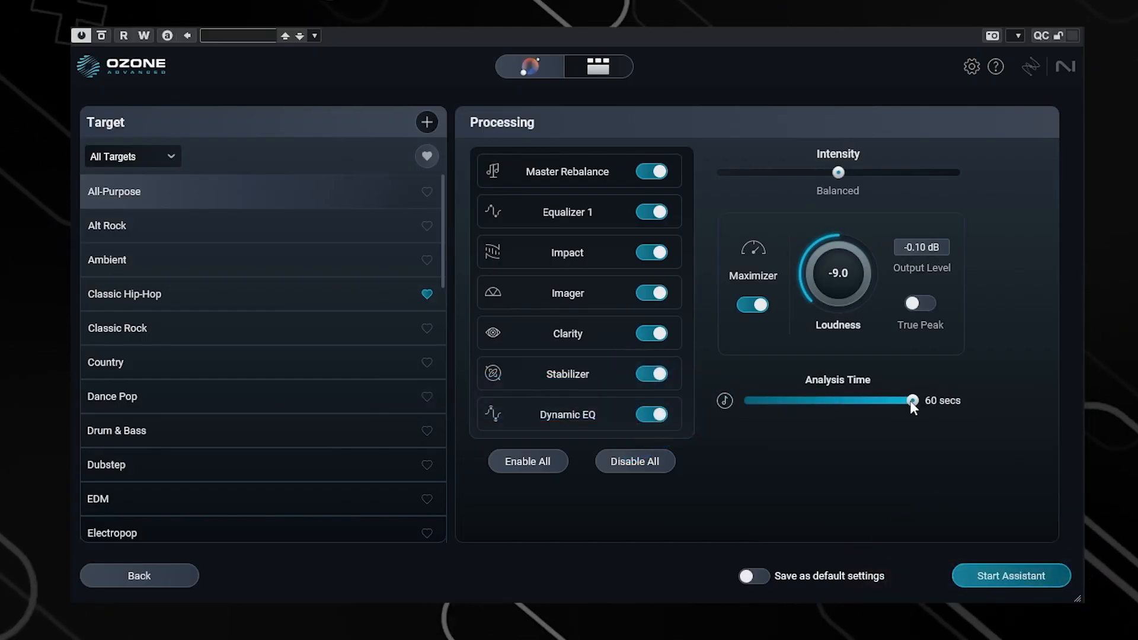
click(726, 401)
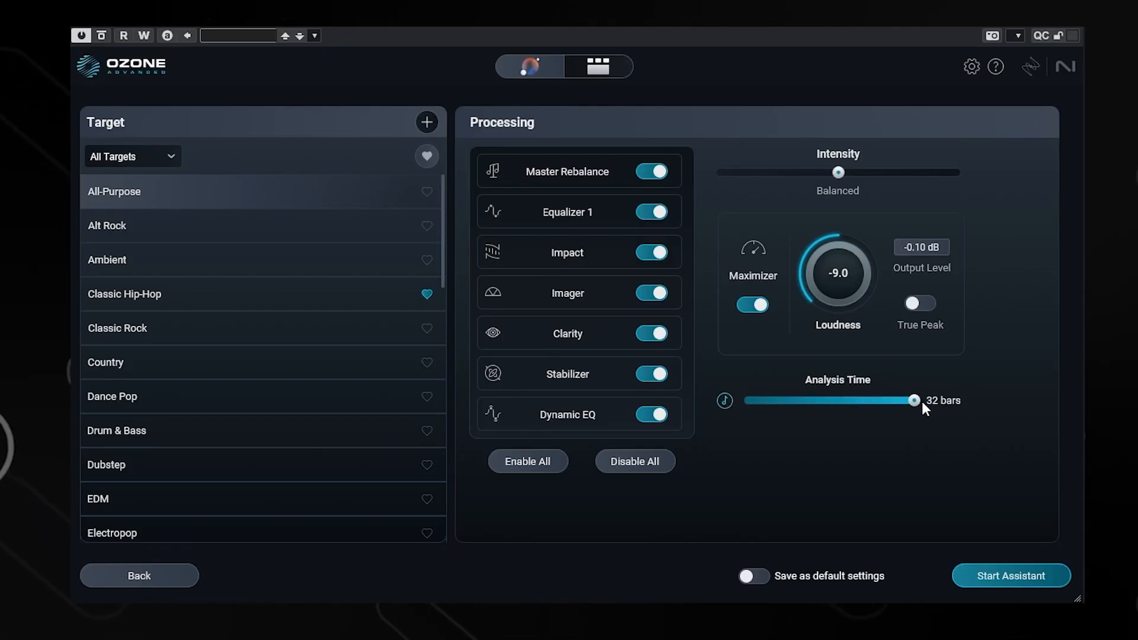
drag(914, 400, 845, 400)
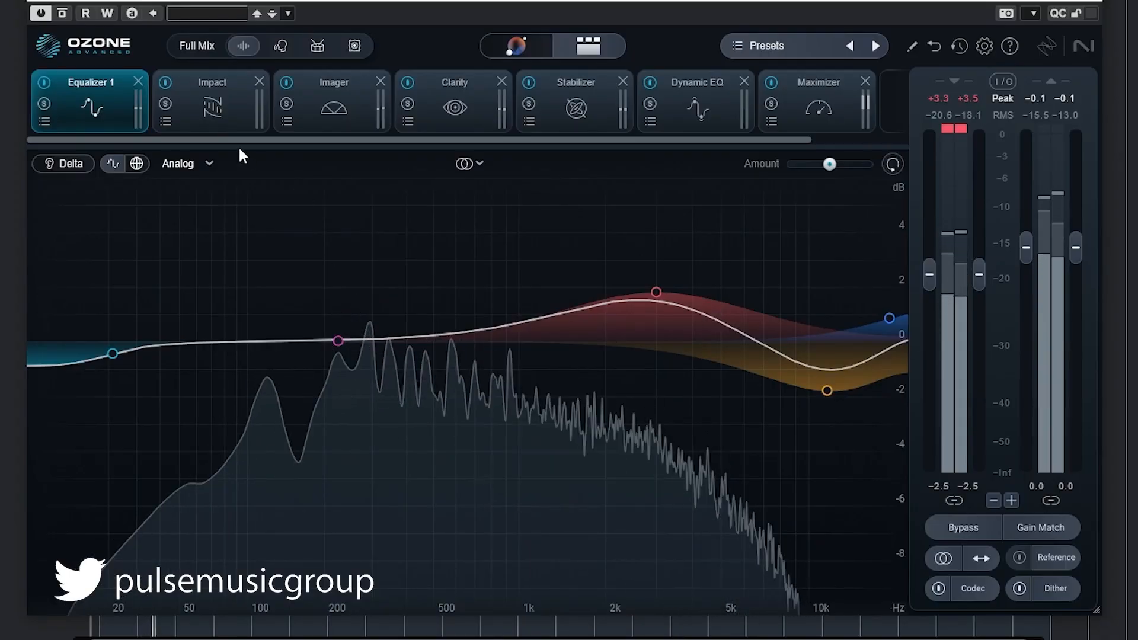
Step: Examine the Impact, Imager, Clarity, Stabilizer, Dynamic EQ and Maximizer modules during playback, and turn off the processing bypass
click(206, 109)
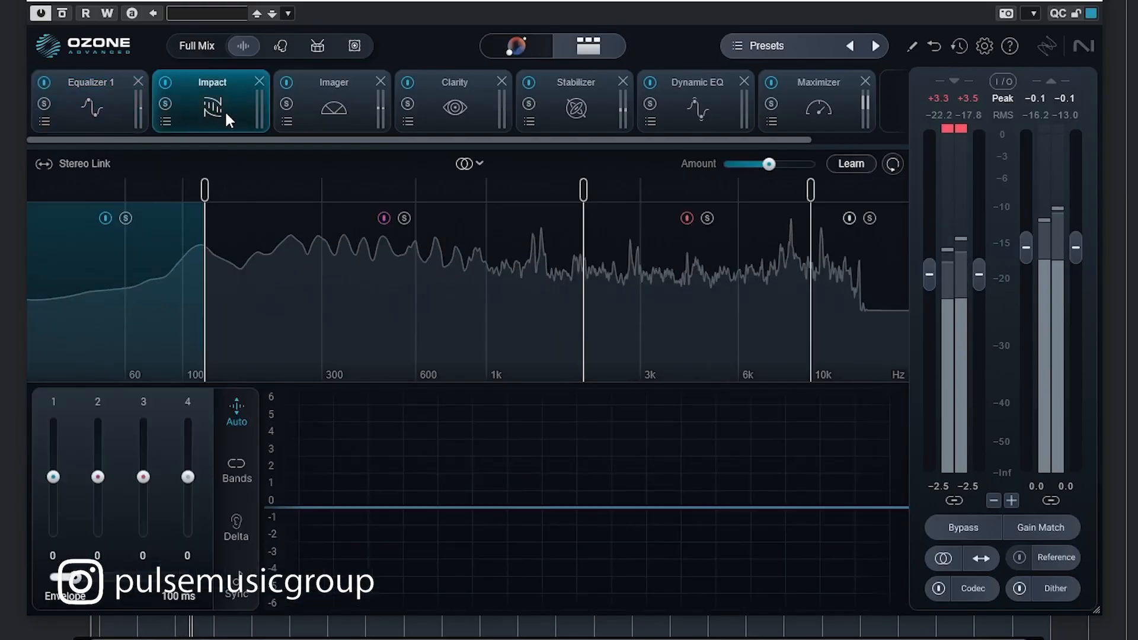
click(335, 111)
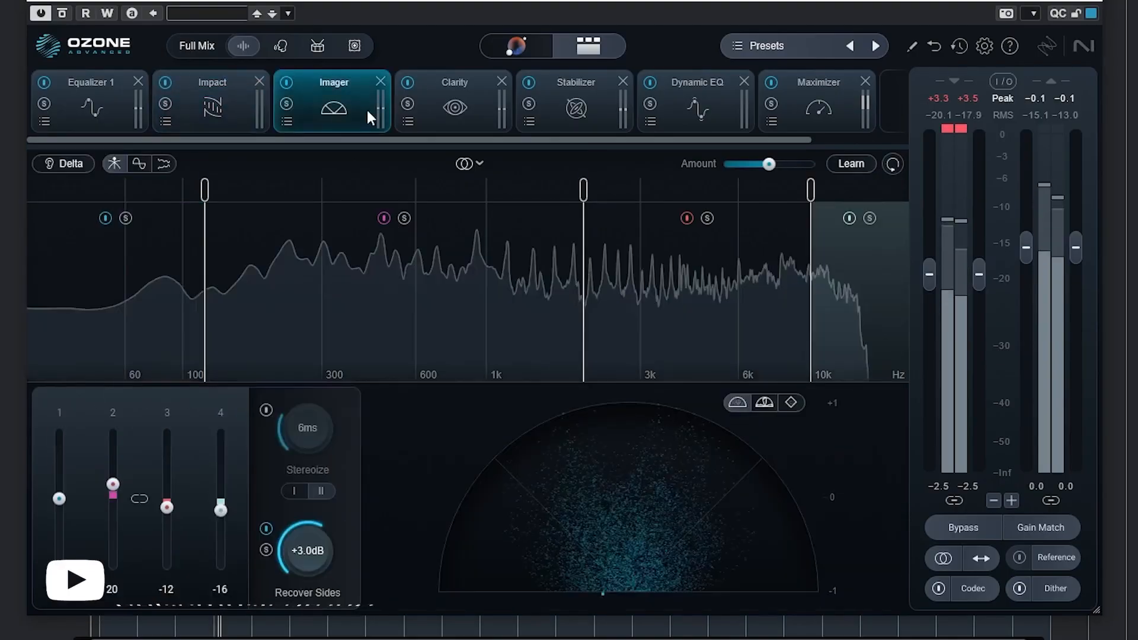
click(455, 104)
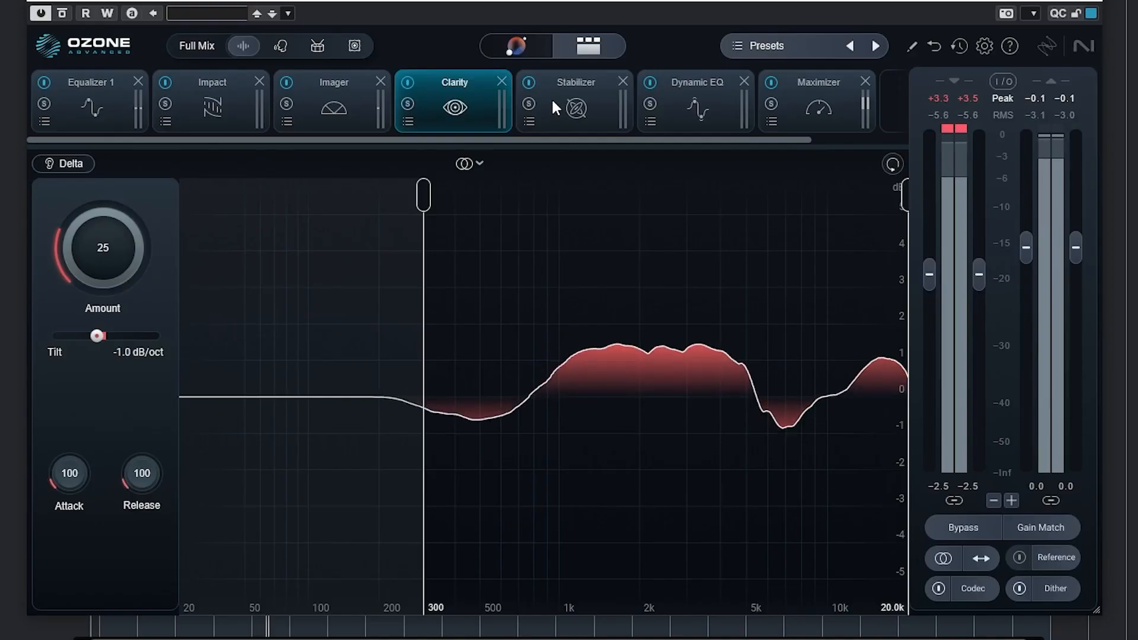
click(578, 100)
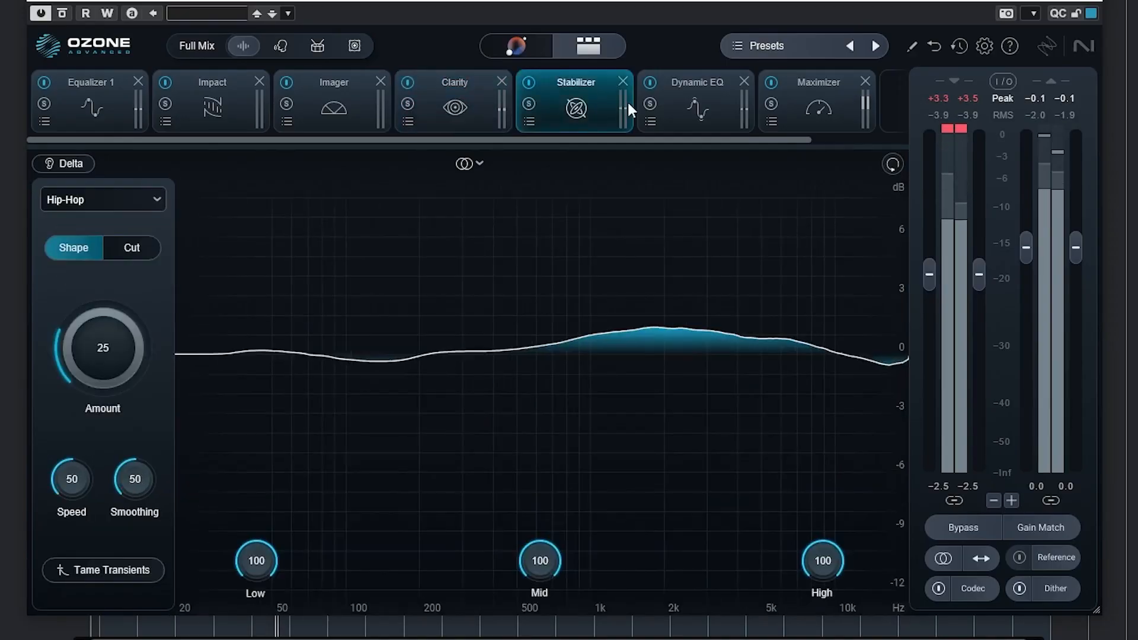
click(701, 110)
click(852, 112)
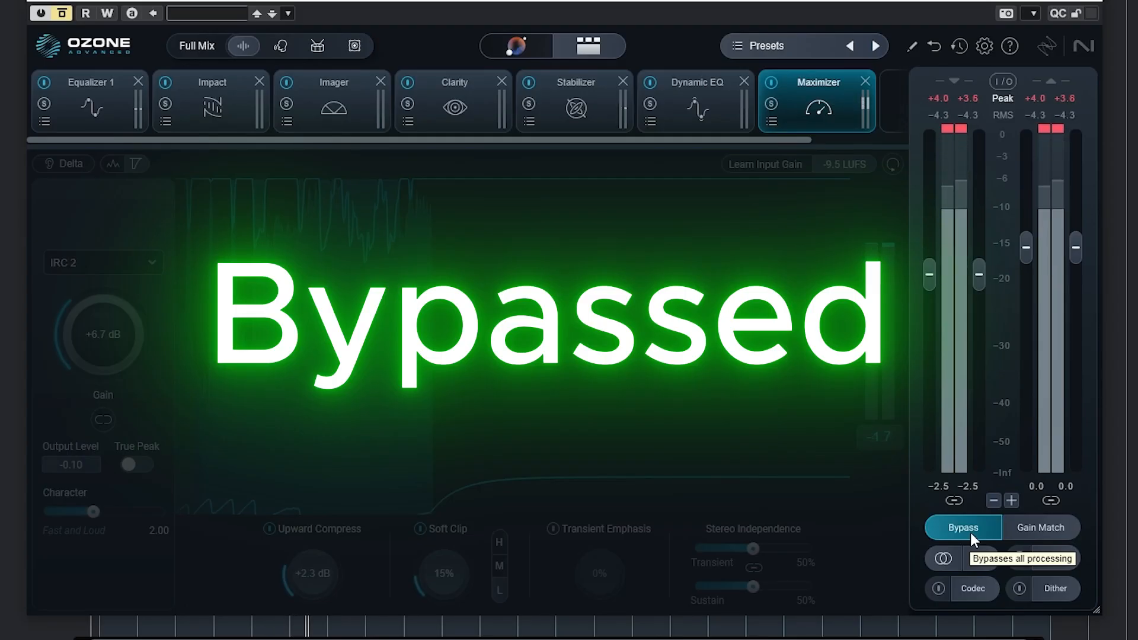
click(963, 533)
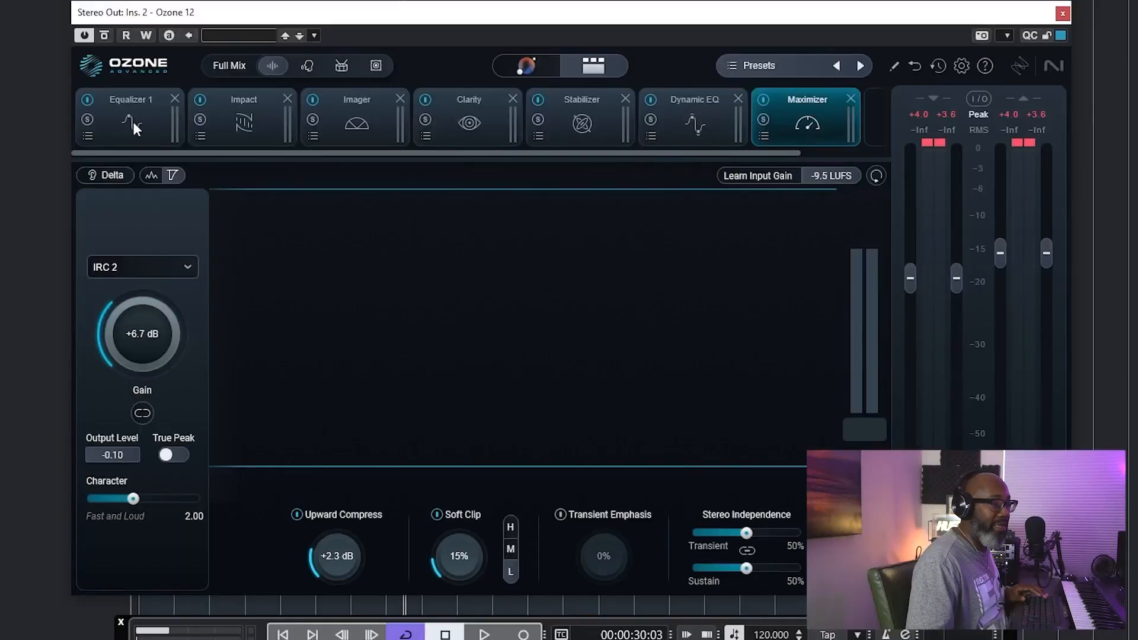
Step: Review the settings of every module in the mastering chain, from Equalizer 1 through to the Maximizer
click(132, 122)
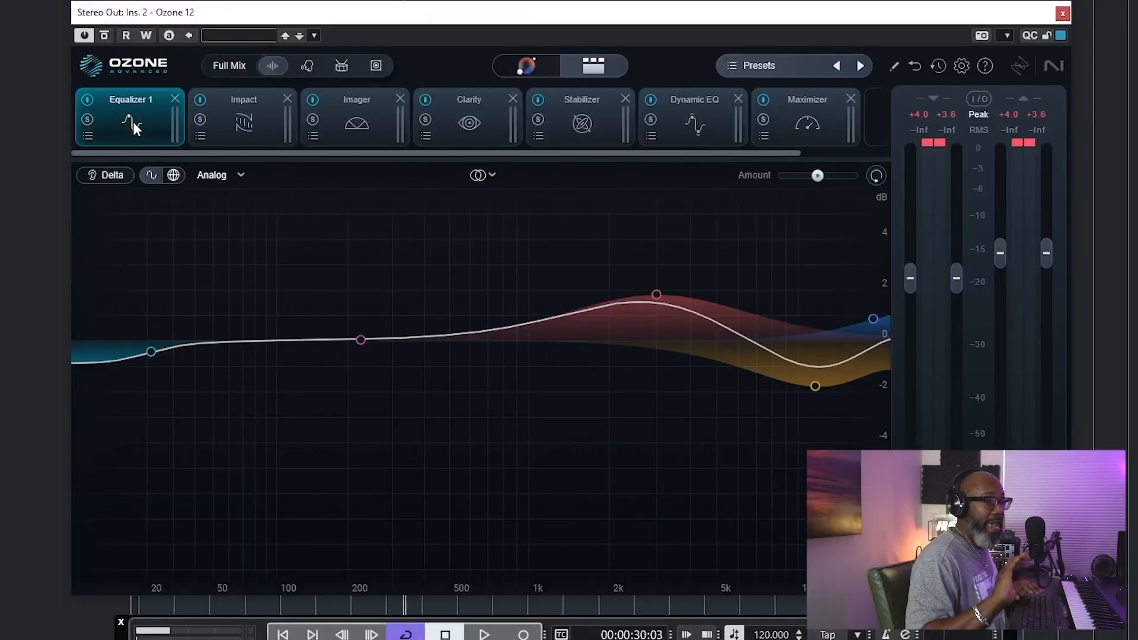
click(228, 118)
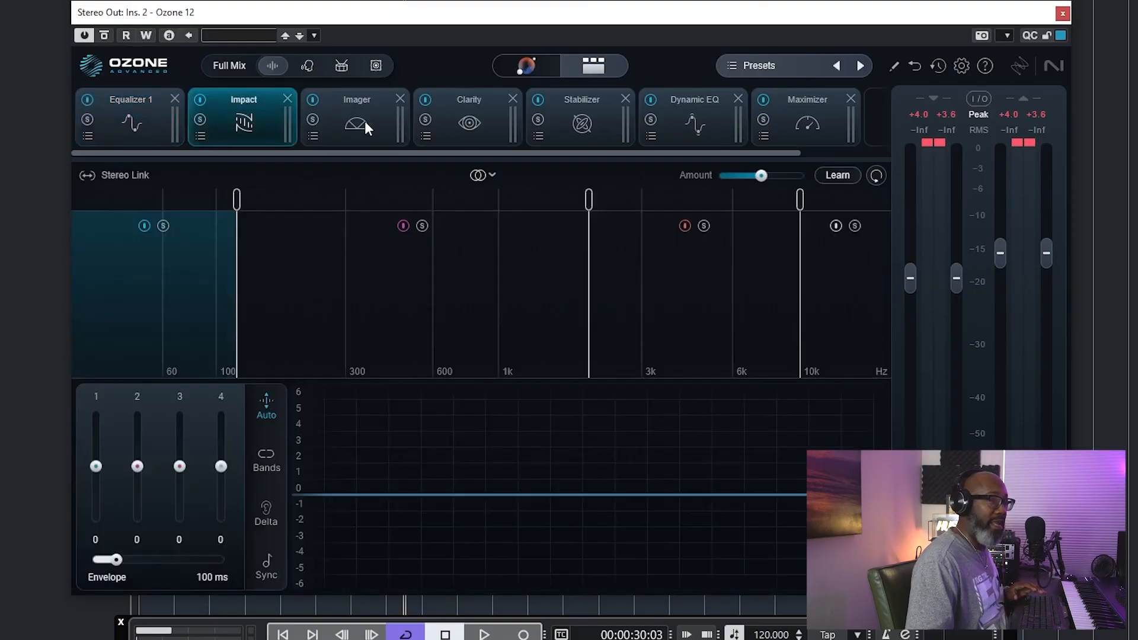
click(365, 127)
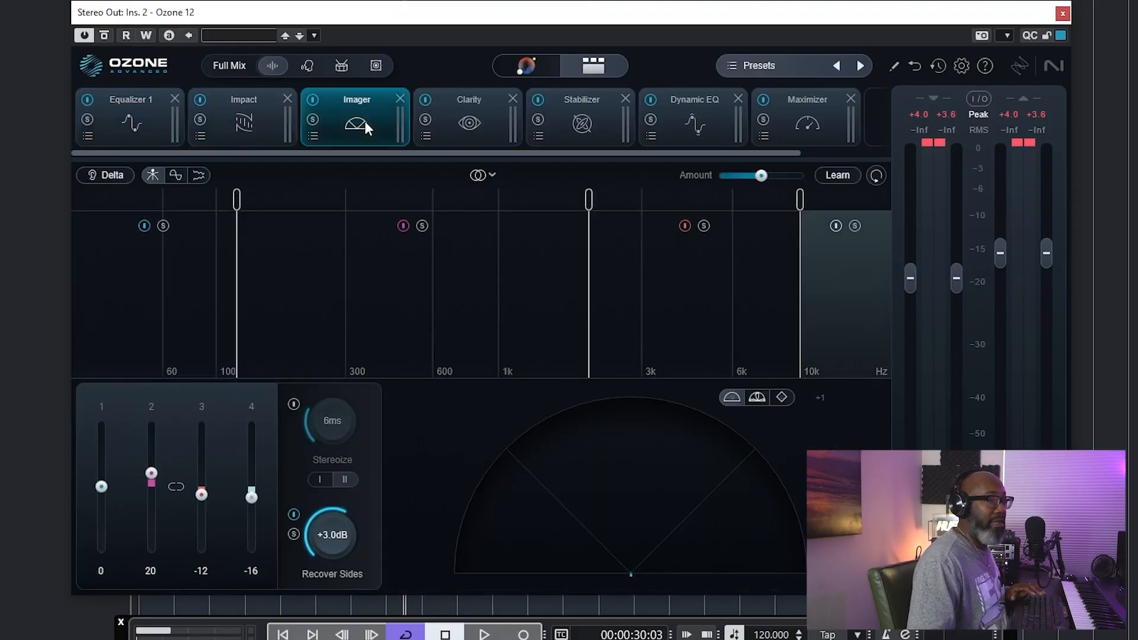
click(474, 122)
click(580, 122)
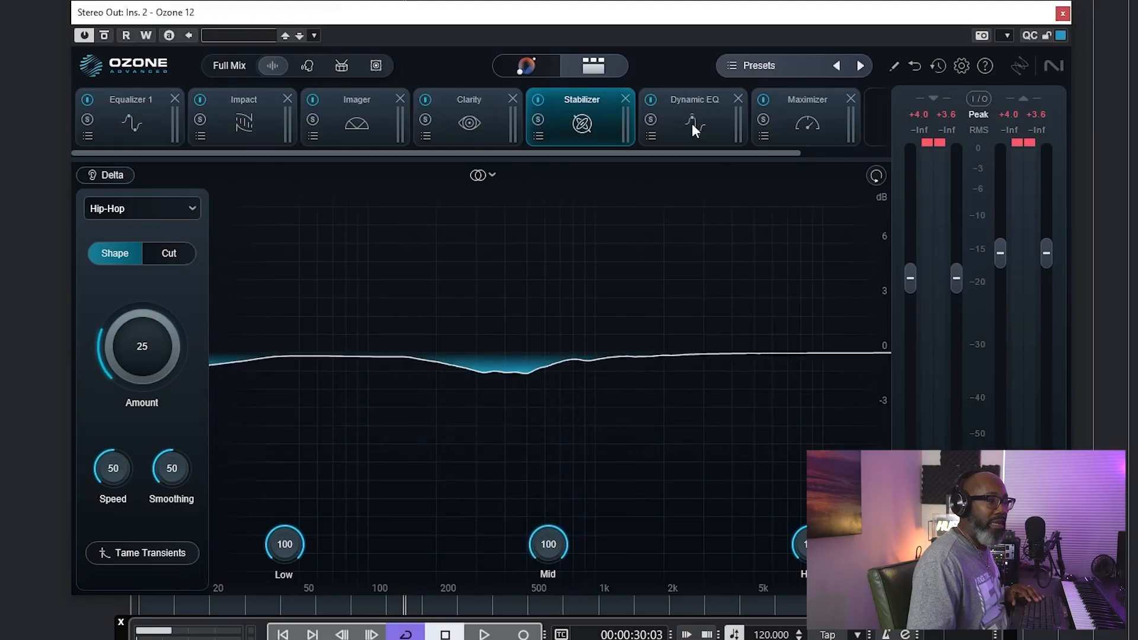
click(691, 123)
click(821, 121)
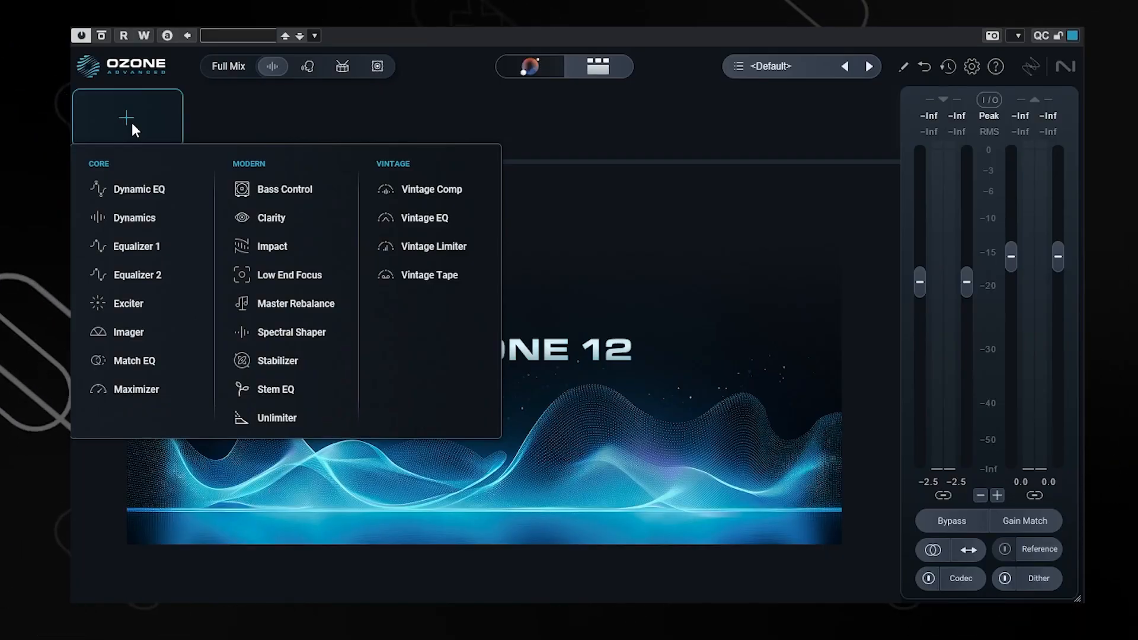
Step: Add a Stem EQ module to the empty chain and solo the Bass and Drums stems in turn
click(295, 388)
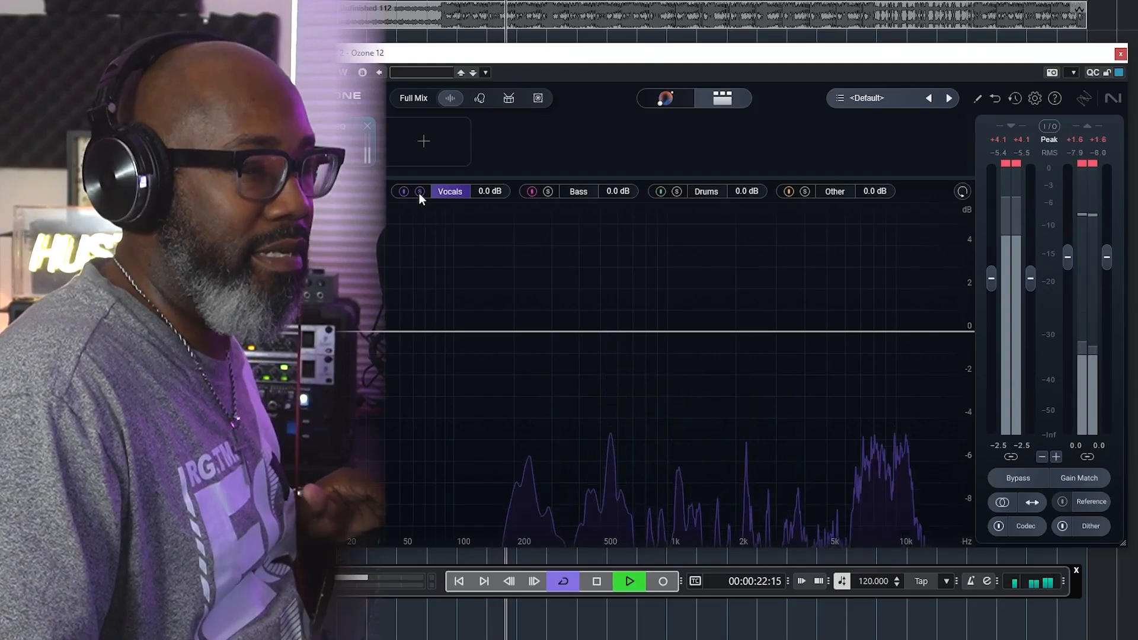
click(548, 191)
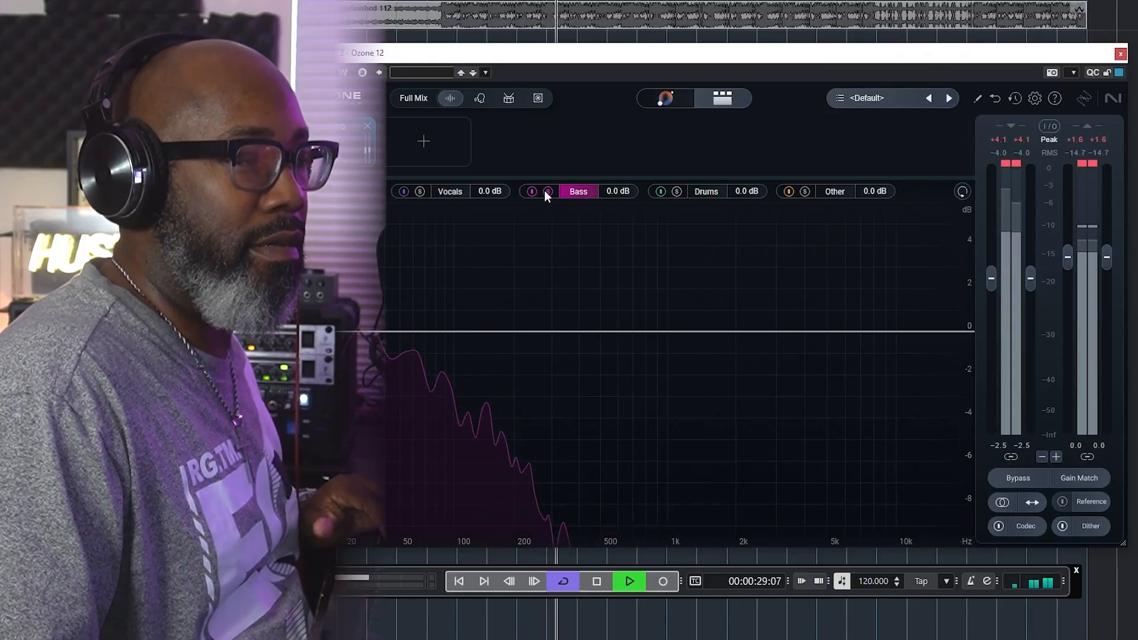
click(679, 192)
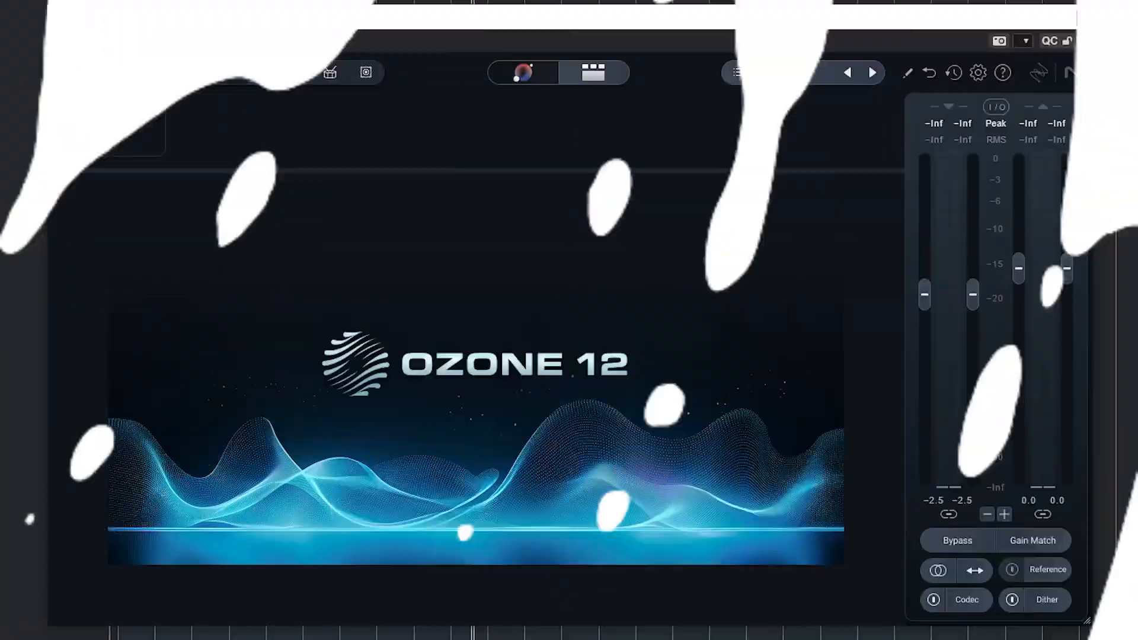
Step: Add a Bass Control module and set its Peak Control threshold to -4.7 dB
click(114, 135)
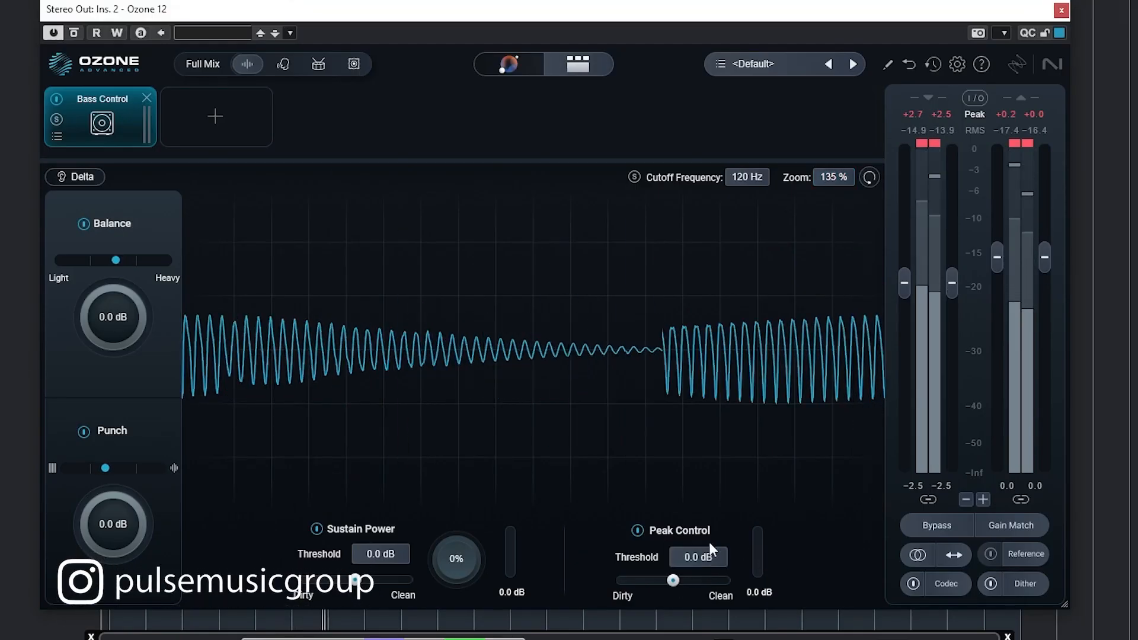
click(638, 530)
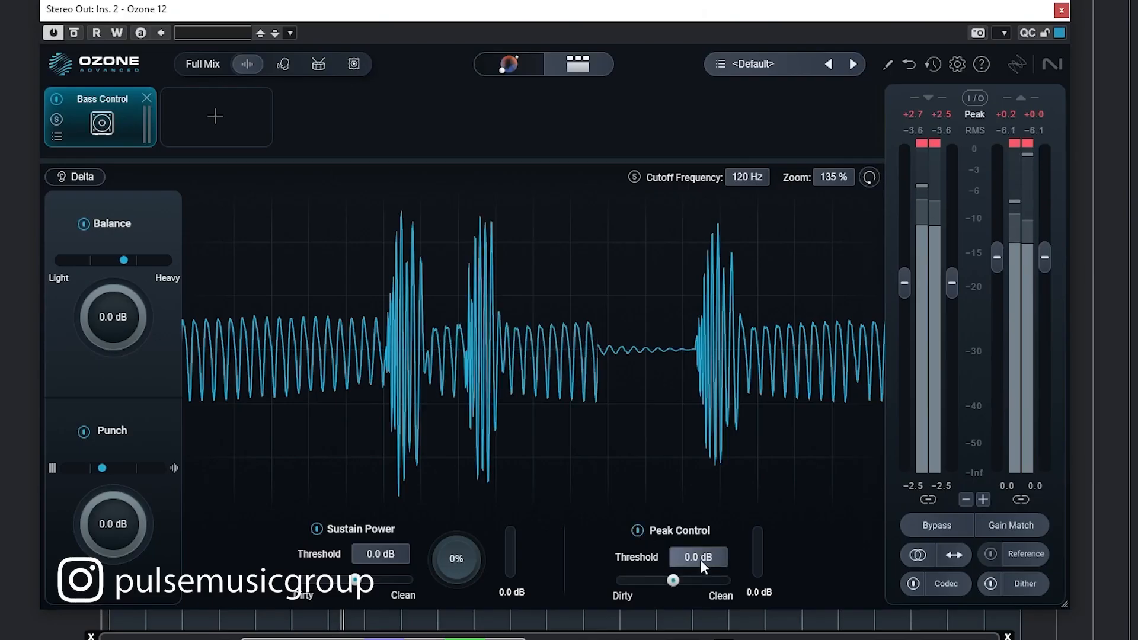
mouse_move(697, 555)
mouse_down()
mouse_move(706, 606)
mouse_move(701, 576)
mouse_up()
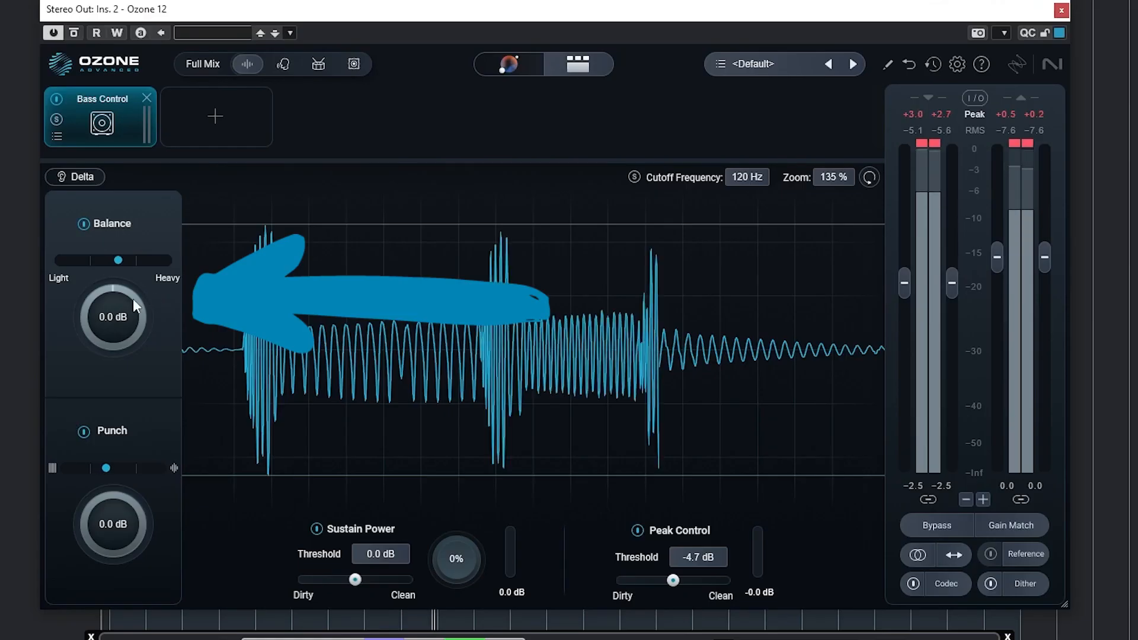
Step: Set the Bass Control balance to -3.8 dB and punch to +2.3 dB, and reset the output peak indicators
drag(113, 290, 91, 330)
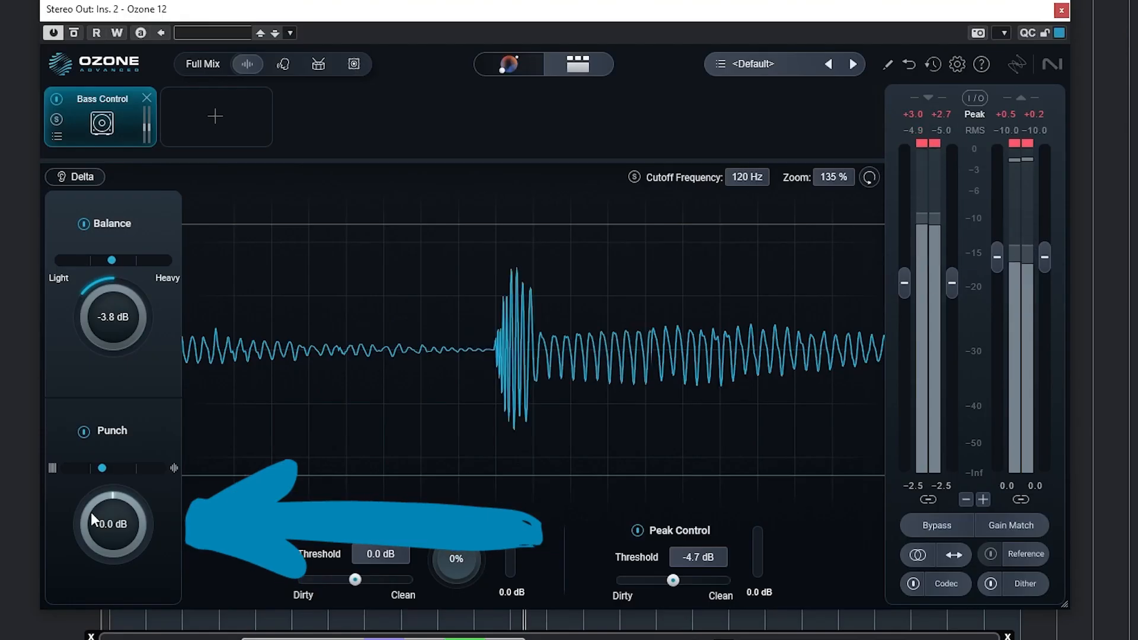
drag(91, 512, 90, 487)
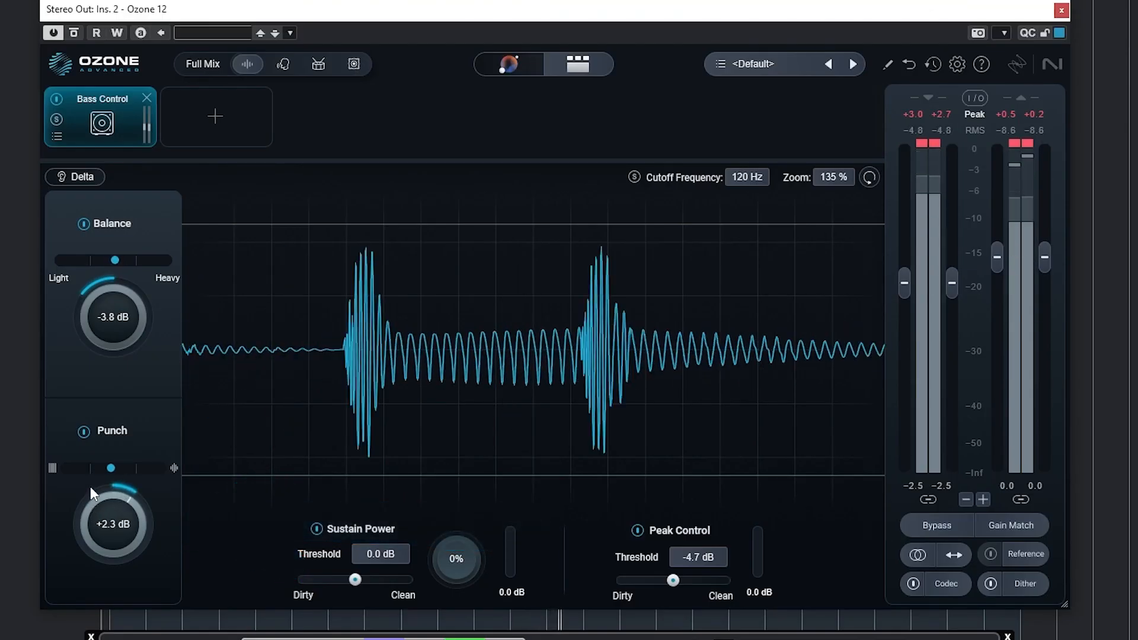
click(1027, 144)
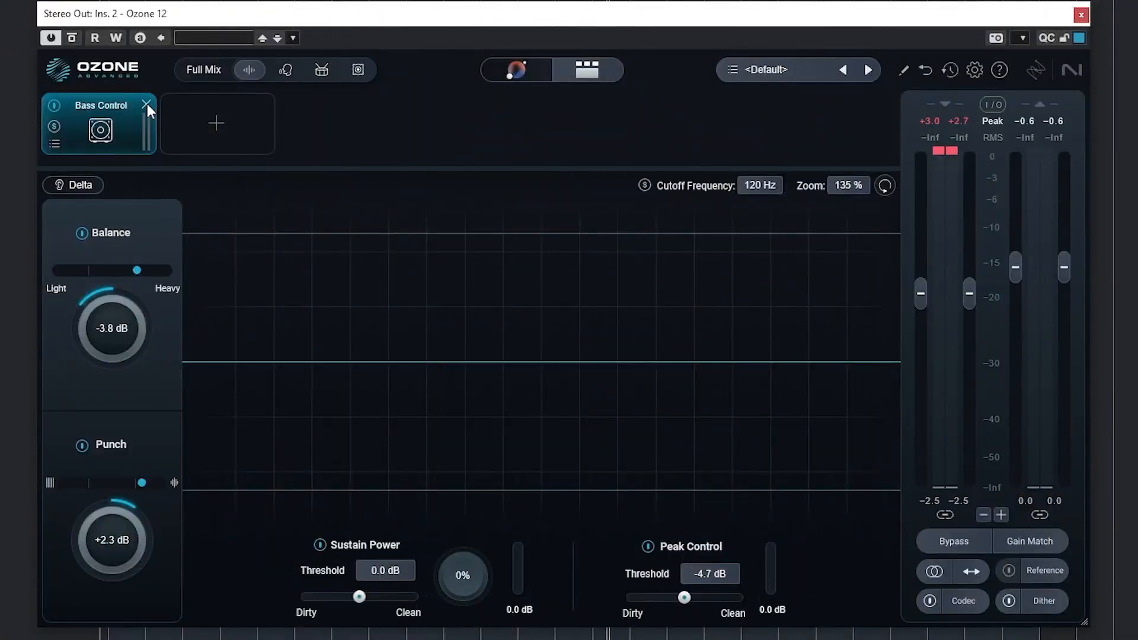
Step: Remove the Bass Control module and add an Unlimiter module in its place
click(146, 105)
click(113, 144)
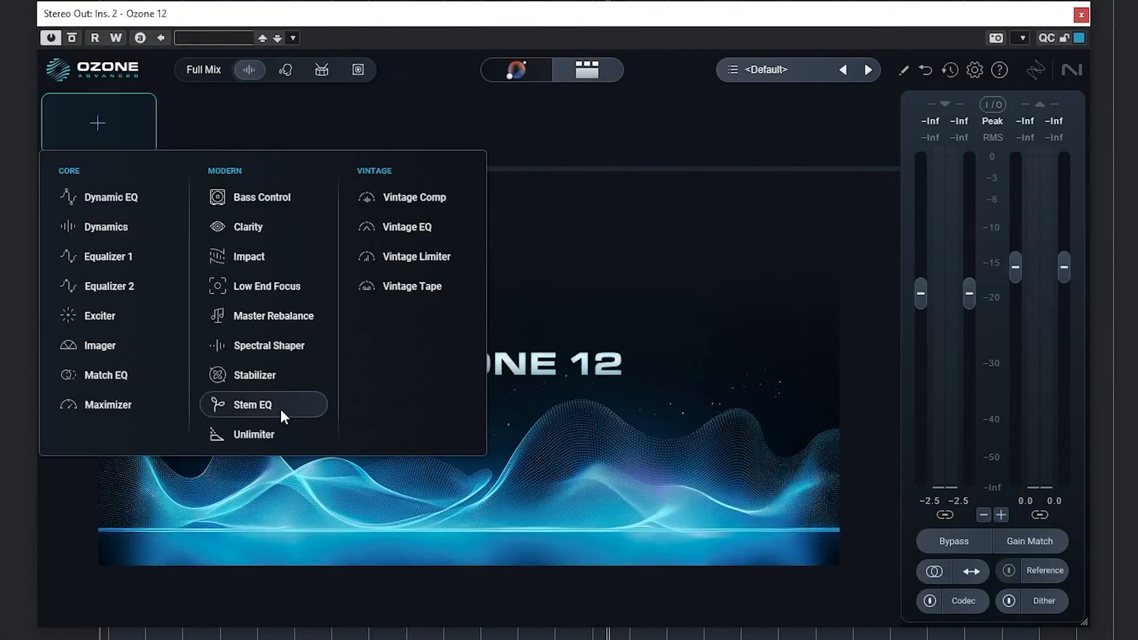
click(260, 434)
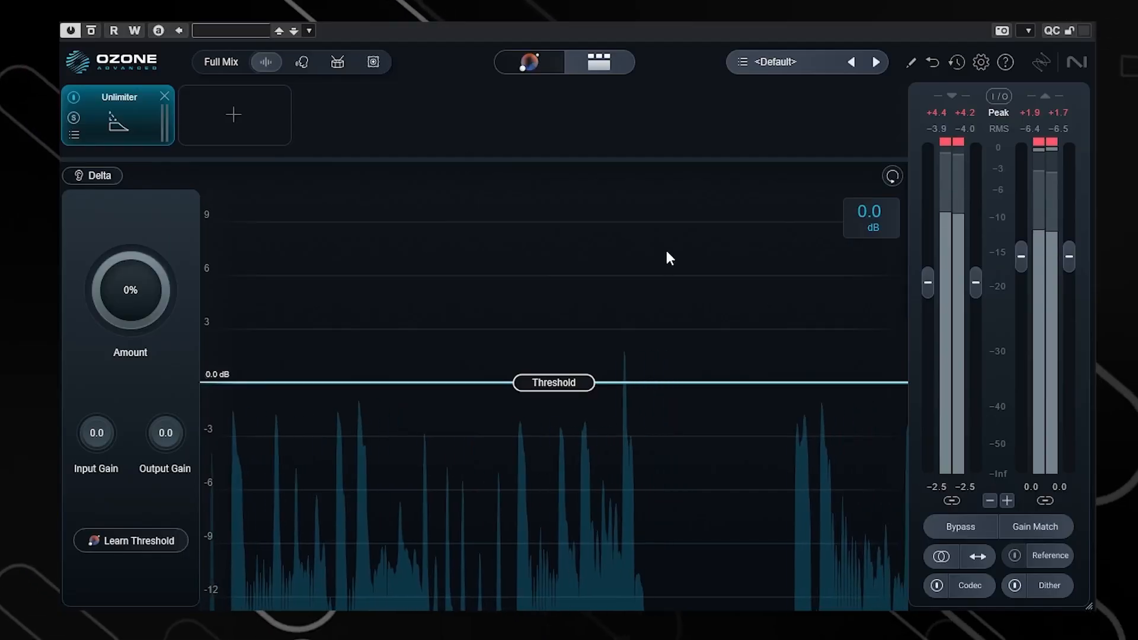
Step: Run the Unlimiter's threshold learning and lower the threshold to -2.8 dB
click(141, 541)
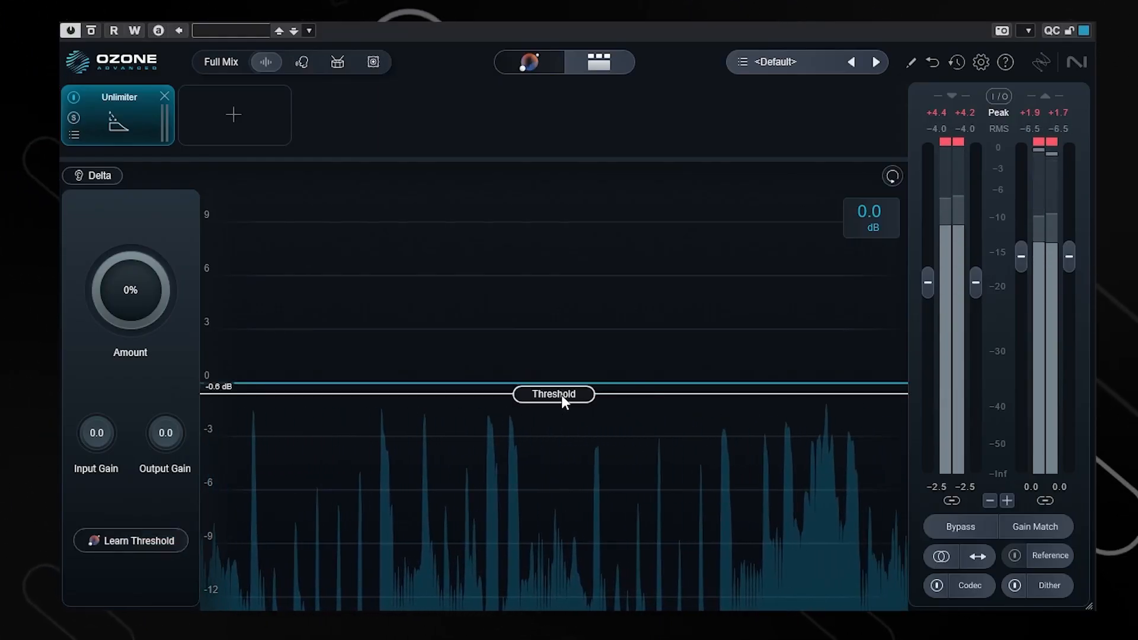
drag(561, 396, 559, 438)
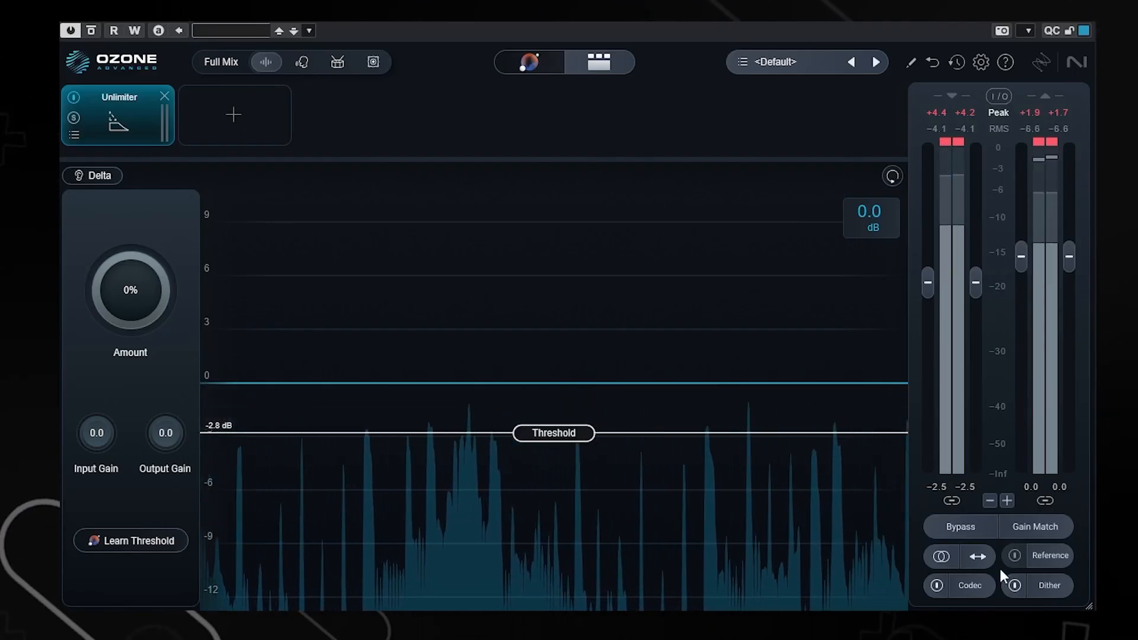